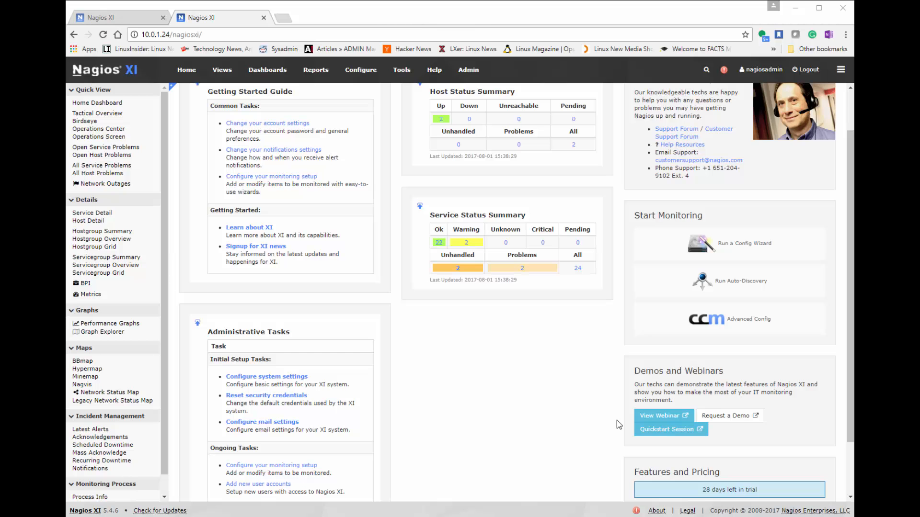
Open the list of services in Ok state from the Service Status Summary and look through it.
{"action": "scroll", "coordinate": [428, 261], "scroll_direction": "up", "scroll_amount": 2}
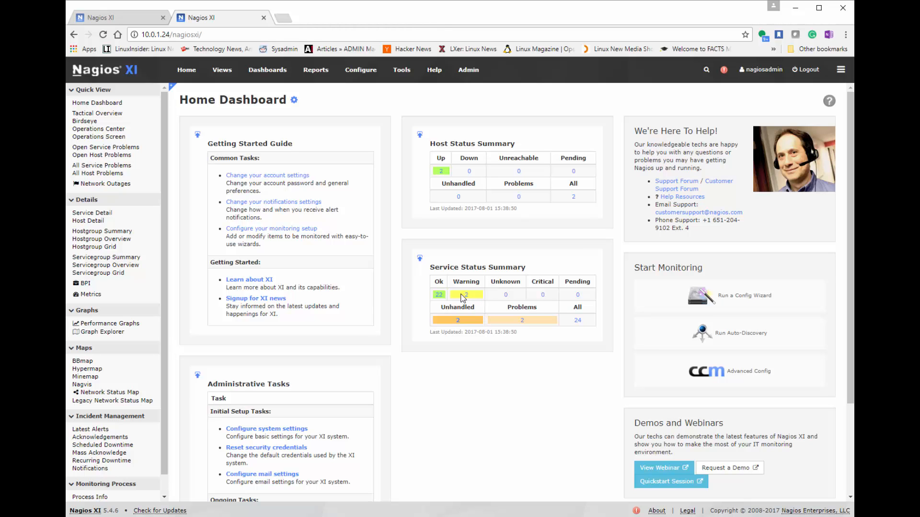
{"action": "left_click", "coordinate": [440, 295]}
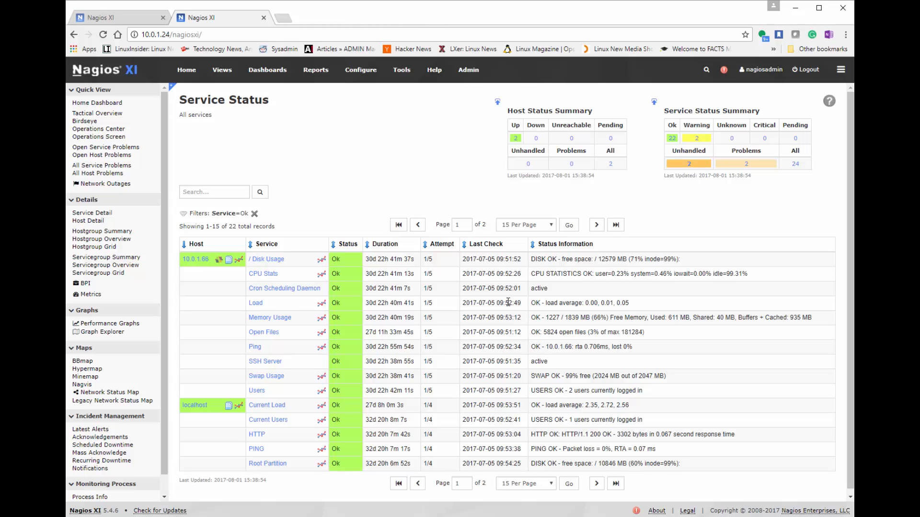
{"action": "scroll", "coordinate": [507, 303], "scroll_direction": "down", "scroll_amount": 1}
{"action": "scroll", "coordinate": [504, 305], "scroll_direction": "down", "scroll_amount": 1}
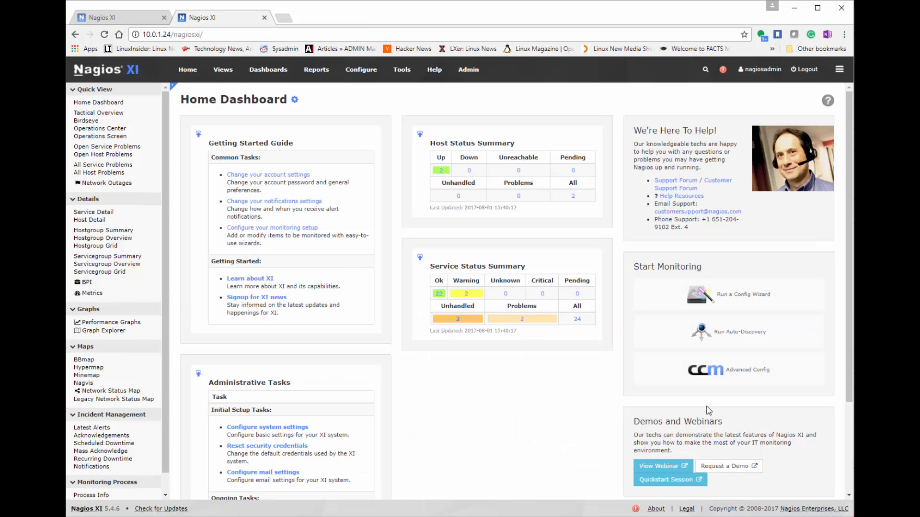
Open the configuration wizards, look through the available ones and start the Printer wizard.
{"action": "left_click", "coordinate": [683, 328]}
{"action": "left_click", "coordinate": [699, 301]}
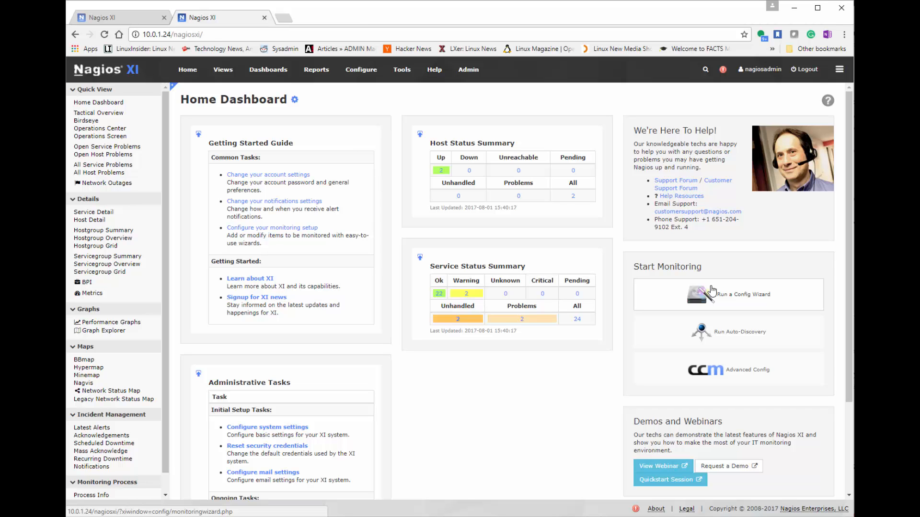
{"action": "left_click", "coordinate": [712, 290]}
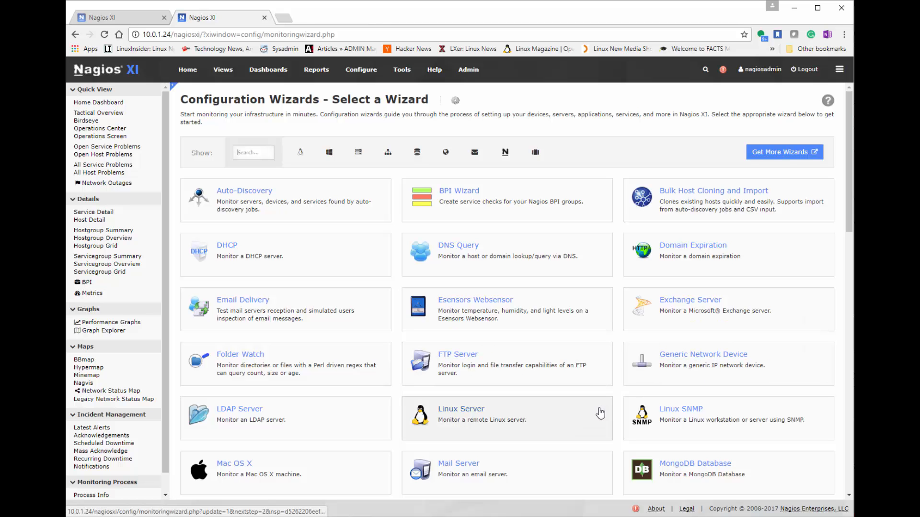
{"action": "scroll", "coordinate": [596, 406], "scroll_direction": "down", "scroll_amount": 4}
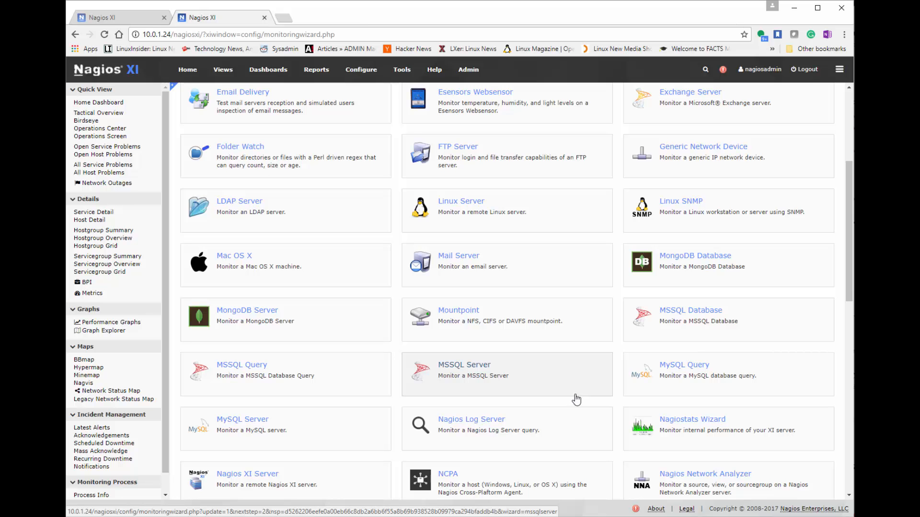
{"action": "scroll", "coordinate": [577, 400], "scroll_direction": "down", "scroll_amount": 2}
{"action": "scroll", "coordinate": [575, 400], "scroll_direction": "down", "scroll_amount": 2}
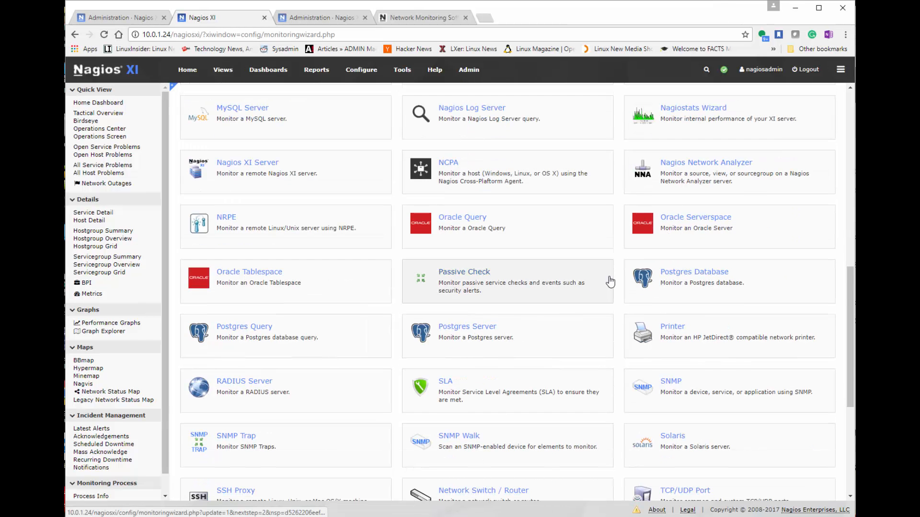
{"action": "scroll", "coordinate": [610, 282], "scroll_direction": "down", "scroll_amount": 2}
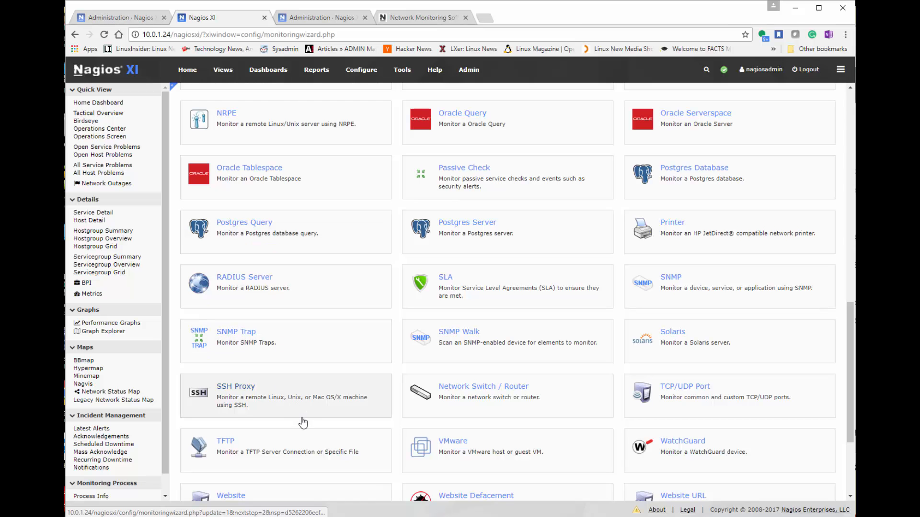
{"action": "scroll", "coordinate": [660, 437], "scroll_direction": "down", "scroll_amount": 2}
{"action": "scroll", "coordinate": [661, 438], "scroll_direction": "down", "scroll_amount": 1}
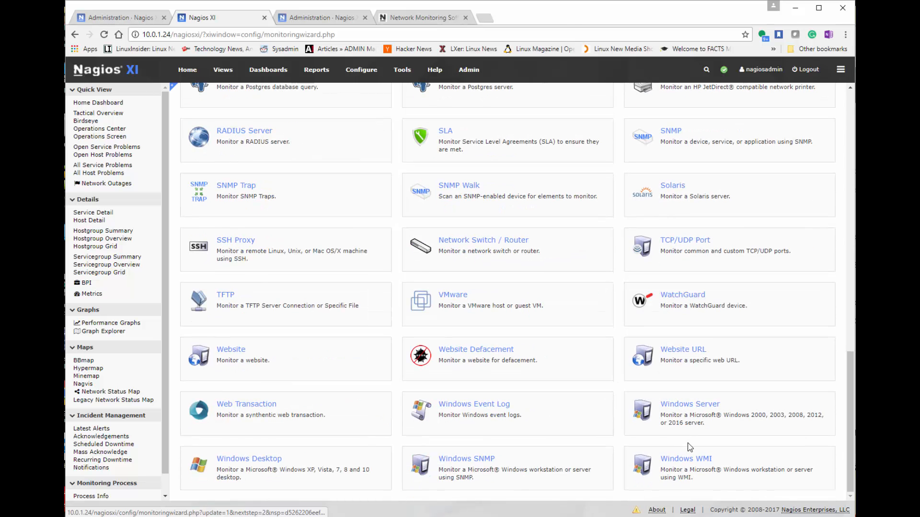
{"action": "scroll", "coordinate": [369, 386], "scroll_direction": "up", "scroll_amount": 7}
{"action": "scroll", "coordinate": [370, 386], "scroll_direction": "down", "scroll_amount": 1}
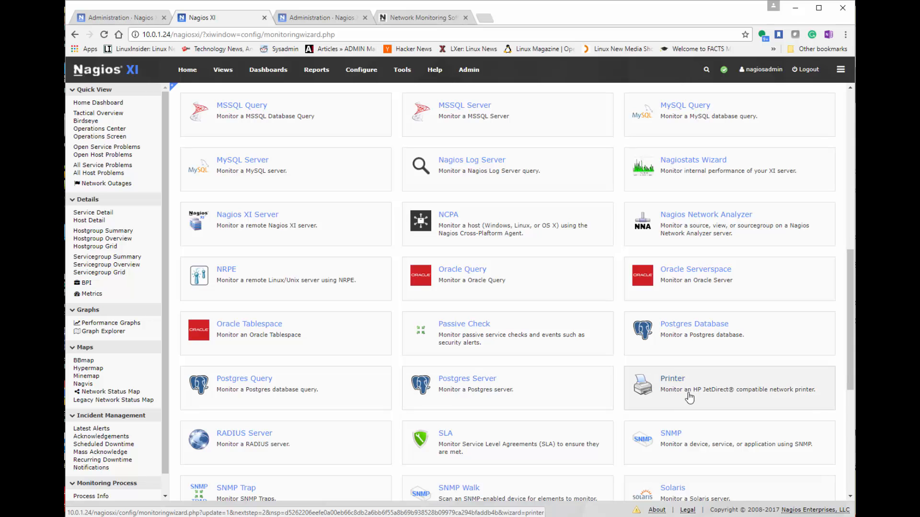
{"action": "left_click", "coordinate": [738, 385]}
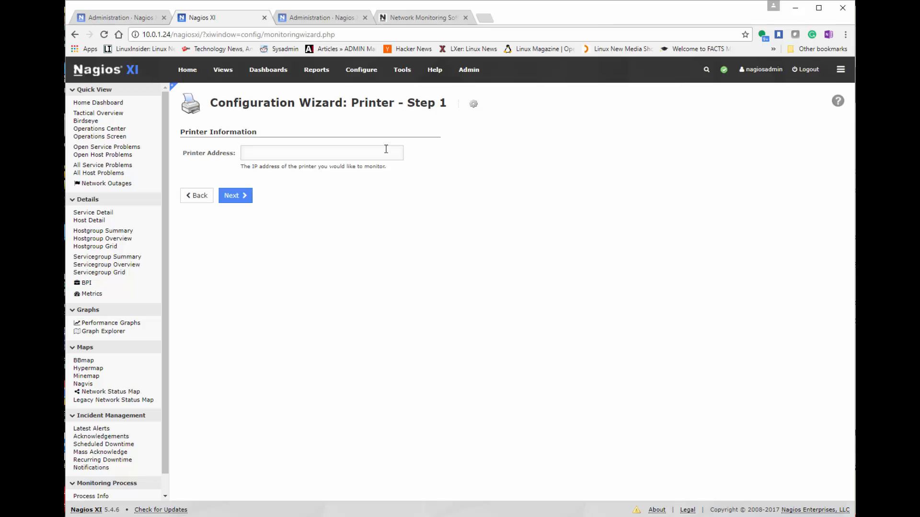
Set the printer address to 10.0.1.60 and accept the host name with the Ping and Printer Status services.
{"action": "type", "text": "10.0.1.60"}
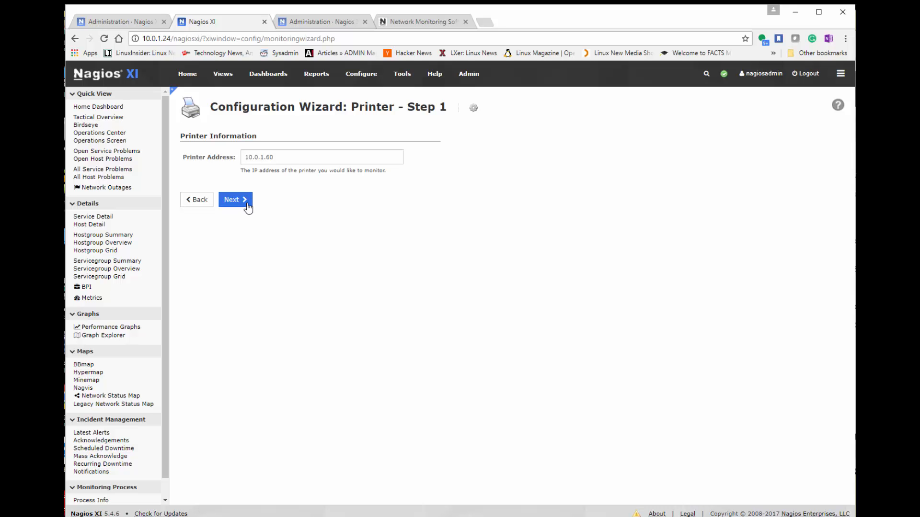
{"action": "left_click", "coordinate": [247, 204]}
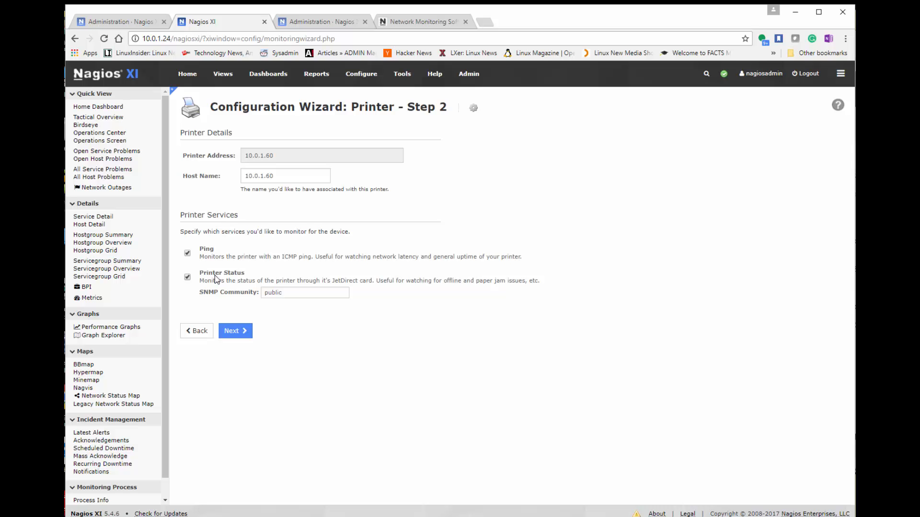
{"action": "left_click", "coordinate": [235, 333]}
{"action": "left_click", "coordinate": [237, 336]}
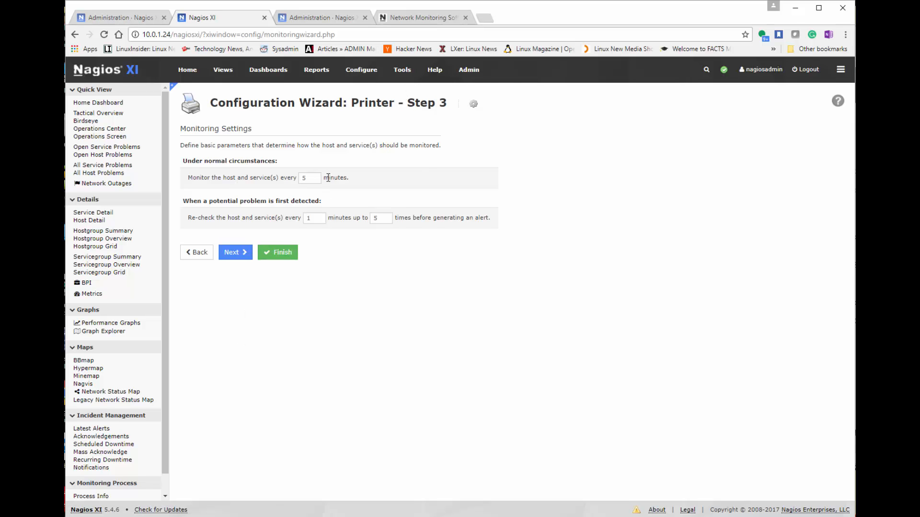
Review the check interval and re-check settings for the printer and accept the defaults.
{"action": "triple_click", "coordinate": [288, 204]}
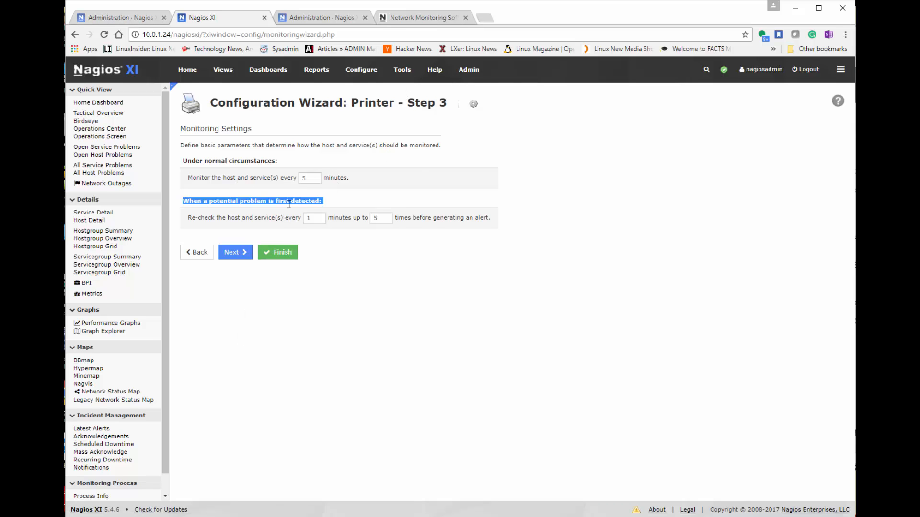
{"action": "left_click", "coordinate": [230, 223]}
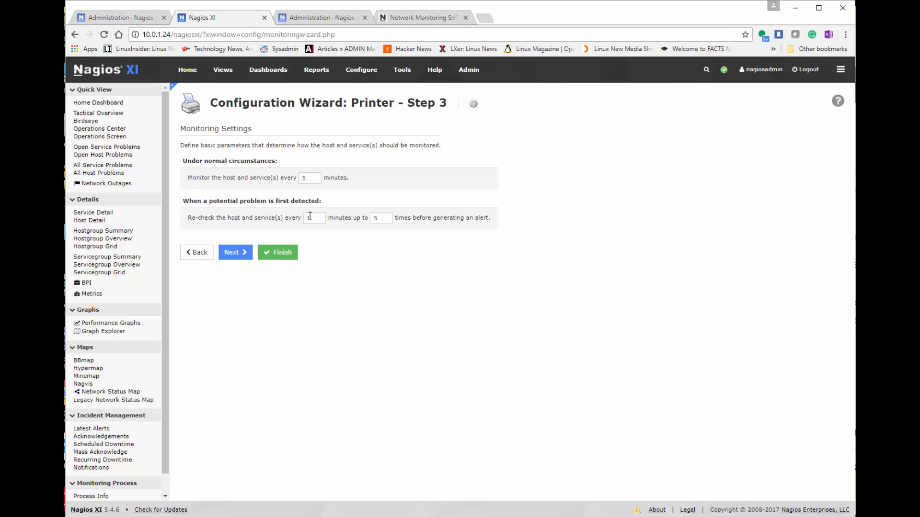
{"action": "left_click", "coordinate": [243, 253]}
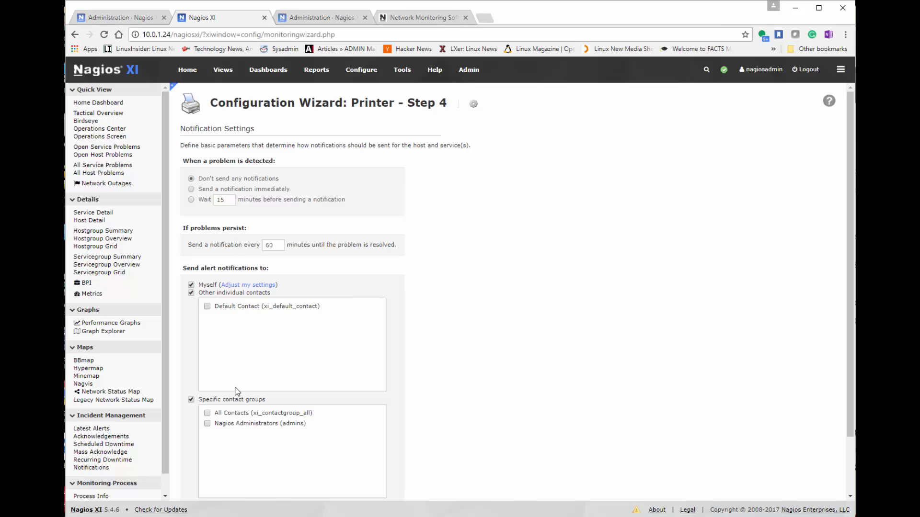
Accept the default notification settings and apply the printer configuration without assigning host groups, service groups or a parent host.
{"action": "left_click_drag", "start_coordinate": [196, 249], "coordinate": [412, 259]}
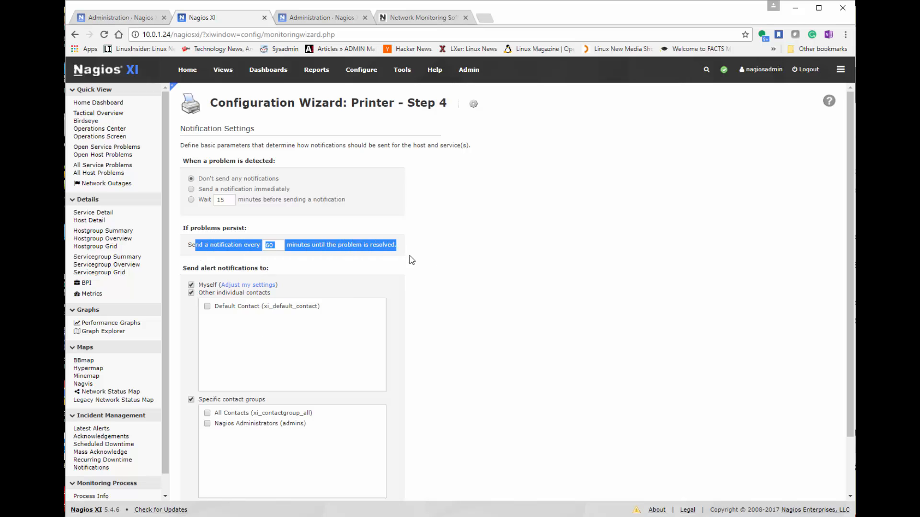
{"action": "left_click", "coordinate": [422, 262]}
{"action": "scroll", "coordinate": [424, 269], "scroll_direction": "down", "scroll_amount": 1}
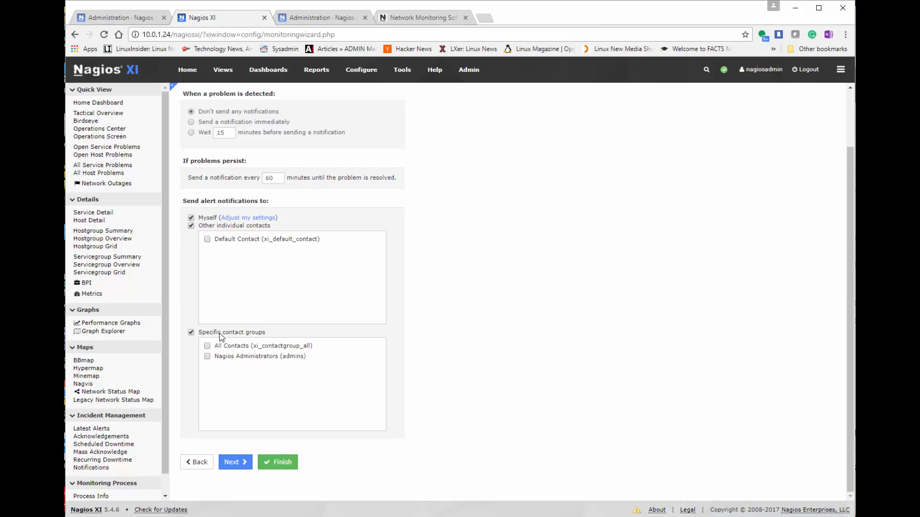
{"action": "left_click", "coordinate": [235, 462]}
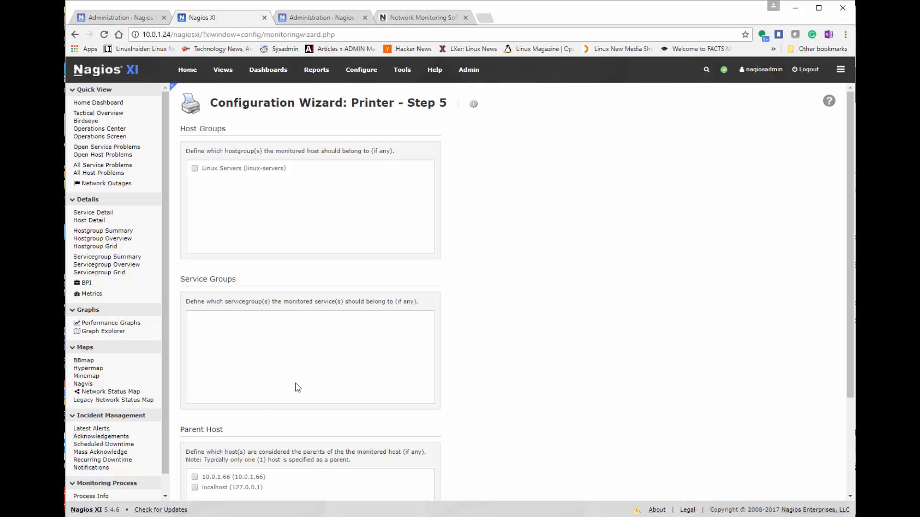
{"action": "scroll", "coordinate": [267, 382], "scroll_direction": "down", "scroll_amount": 3}
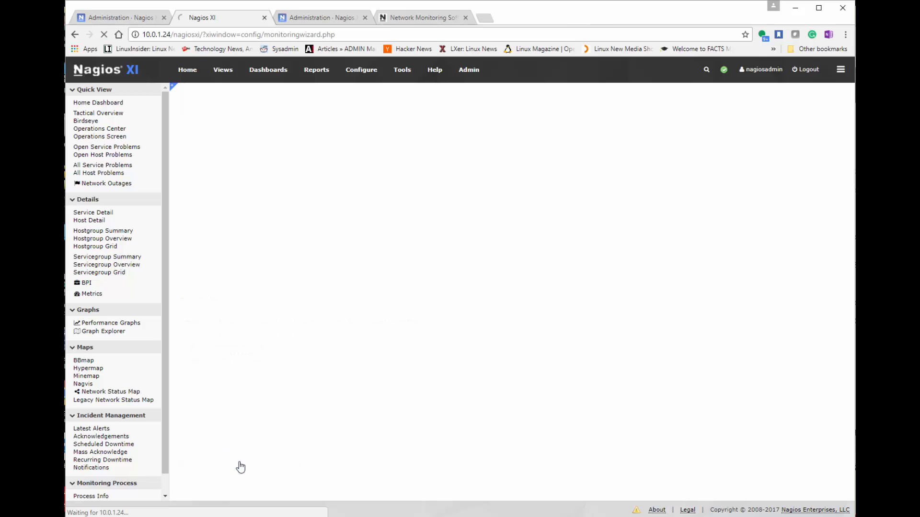
{"action": "left_click", "coordinate": [239, 168]}
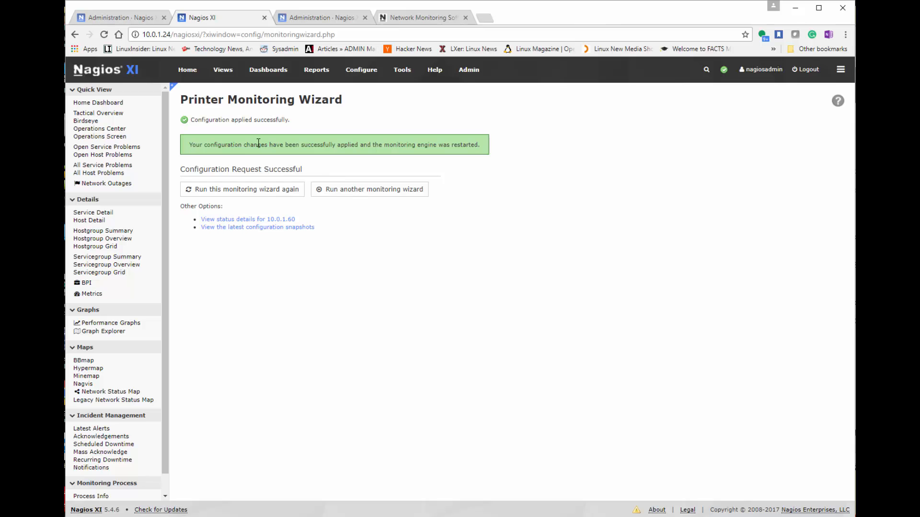
Open the status details for 10.0.1.60, check its Ping and Printer Status services, and reload the page.
{"action": "left_click", "coordinate": [246, 219]}
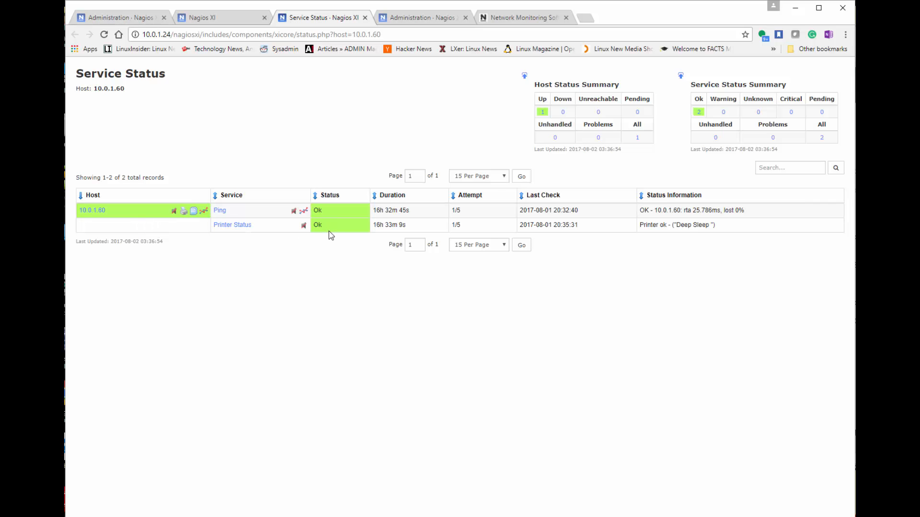
{"action": "triple_click", "coordinate": [702, 224]}
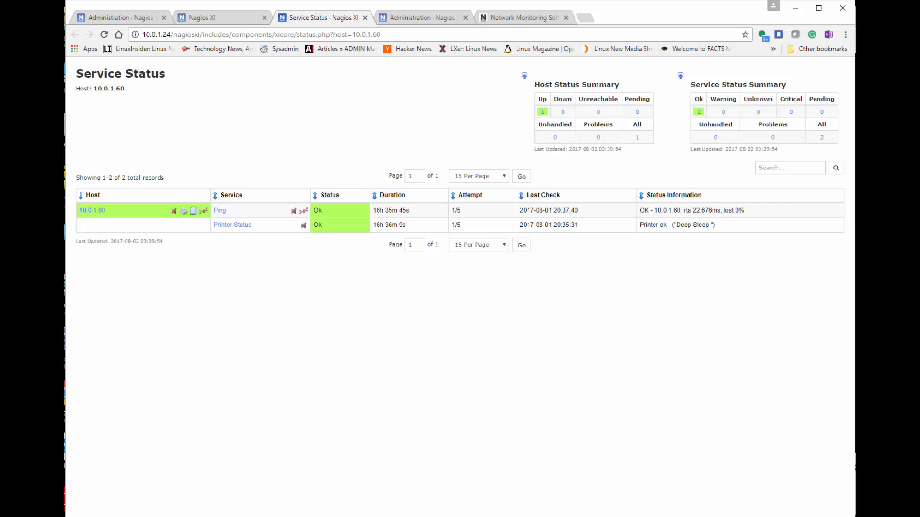
{"action": "left_click", "coordinate": [415, 32]}
{"action": "key", "text": "Return"}
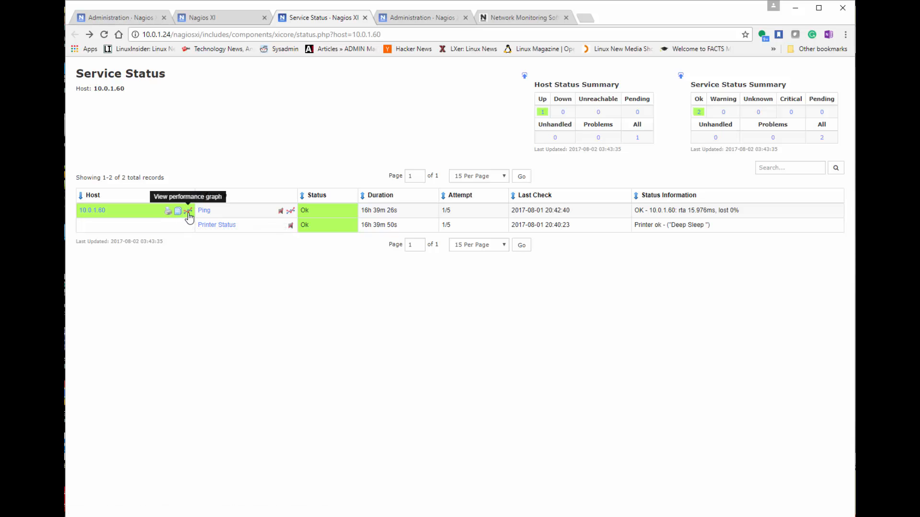
Open the host detail of 10.0.1.60 and examine its performance graphs and gauges for the last 24 hours.
{"action": "left_click", "coordinate": [93, 211]}
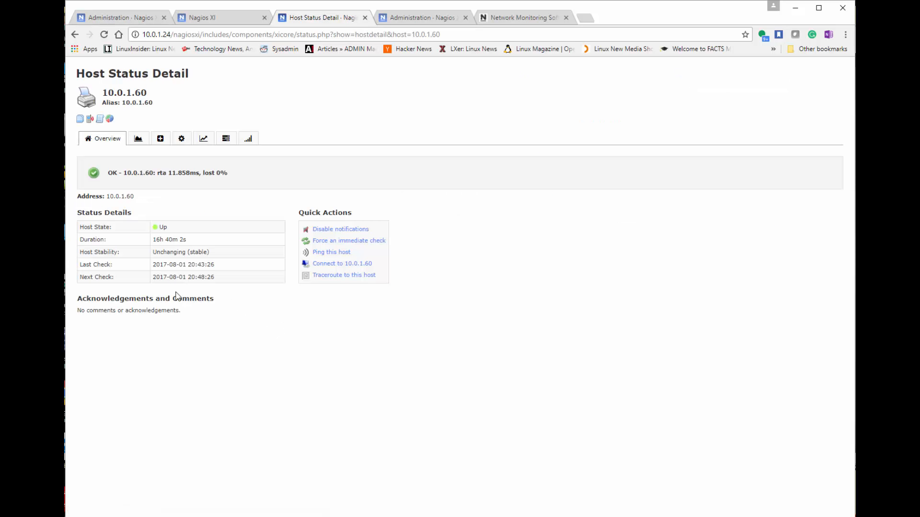
{"action": "left_click", "coordinate": [148, 143]}
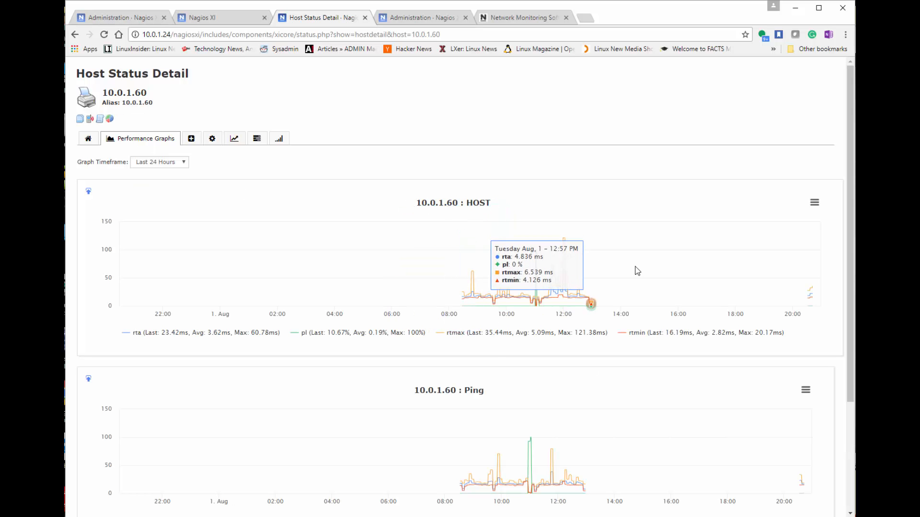
{"action": "scroll", "coordinate": [637, 271], "scroll_direction": "down", "scroll_amount": 3}
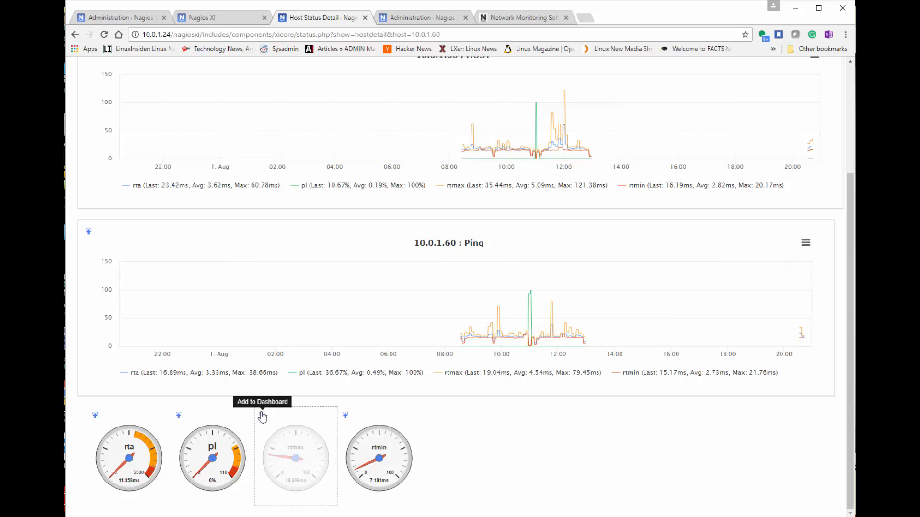
{"action": "scroll", "coordinate": [380, 384], "scroll_direction": "up", "scroll_amount": 3}
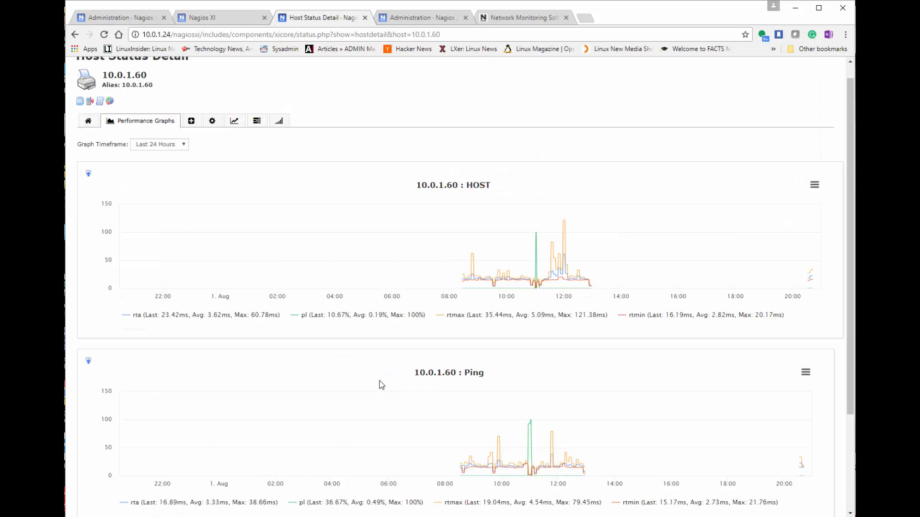
{"action": "left_click", "coordinate": [197, 141]}
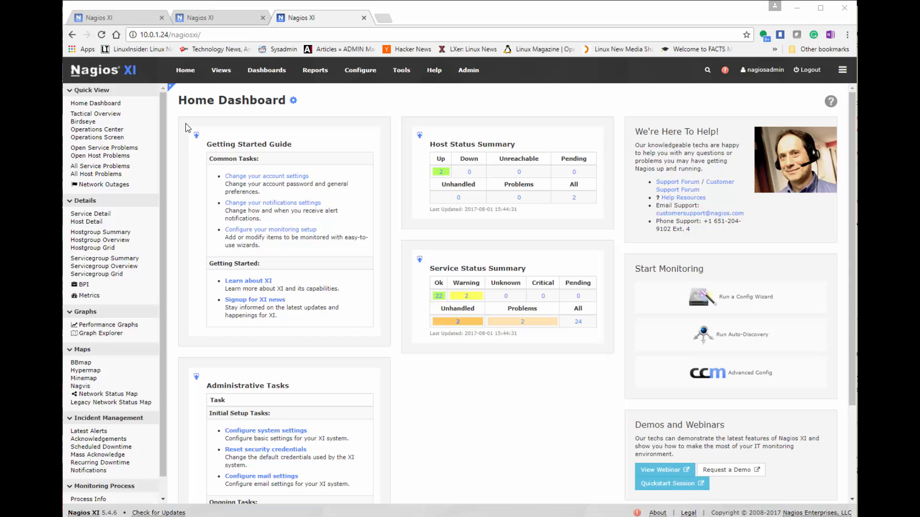
Start a new auto-discovery job and set its scan target to 10.0.1.0/24.
{"action": "left_click", "coordinate": [767, 340]}
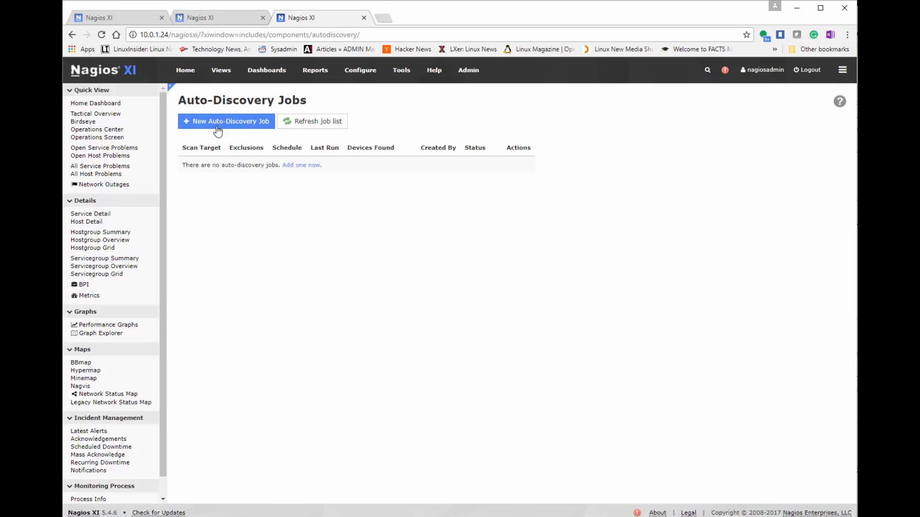
{"action": "left_click", "coordinate": [218, 128]}
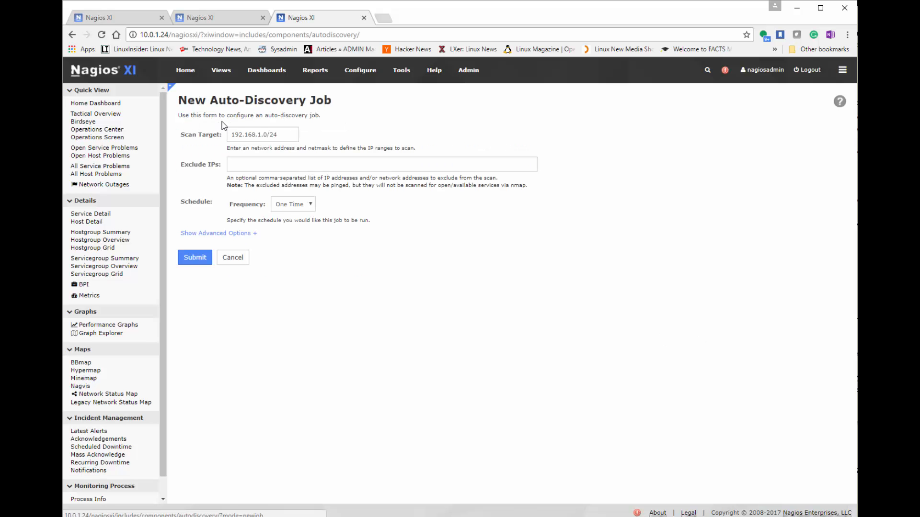
{"action": "left_click_drag", "start_coordinate": [263, 135], "coordinate": [197, 136]}
{"action": "type", "text": "10.0.1."}
{"action": "left_click_drag", "start_coordinate": [291, 136], "coordinate": [217, 130]}
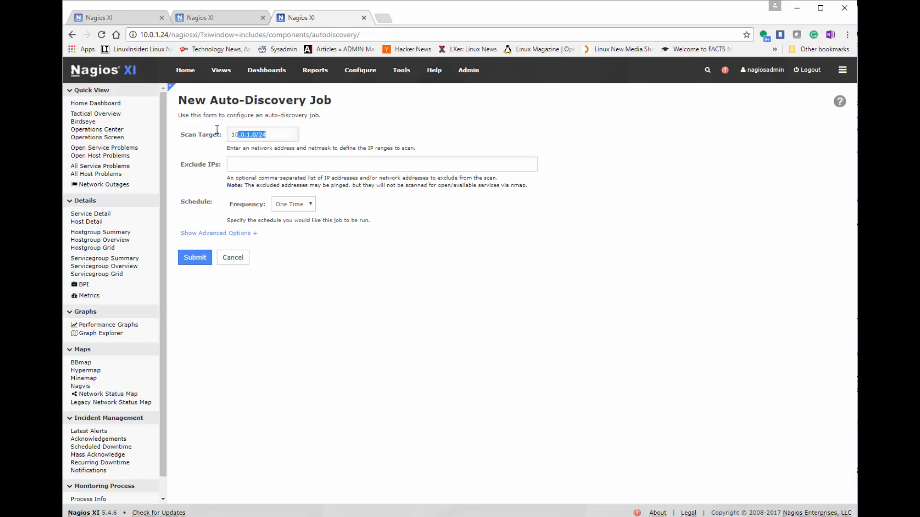
Reveal the auto-discovery job's advanced options and submit the one-time job with OS detection on and system DNS off.
{"action": "left_click", "coordinate": [280, 164]}
{"action": "left_click", "coordinate": [216, 233]}
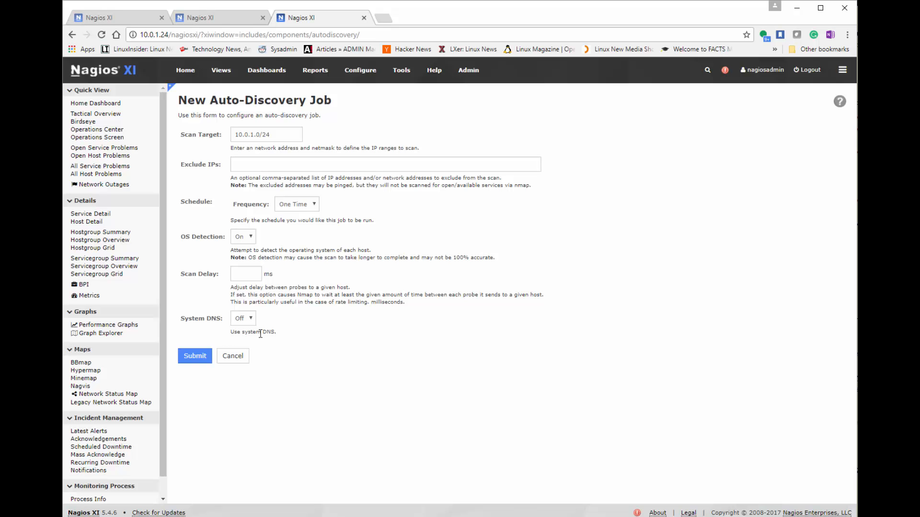
{"action": "left_click", "coordinate": [194, 356]}
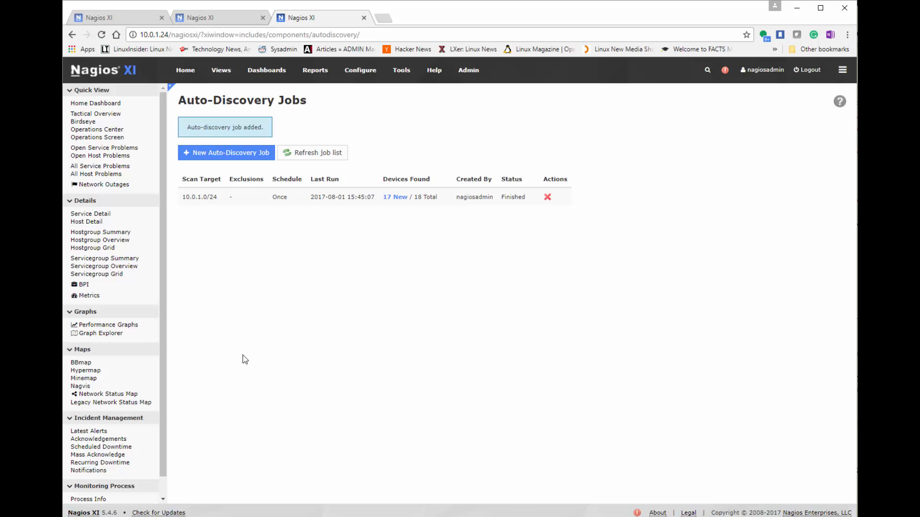
Open the new devices found by the 10.0.1.0/24 scan and continue with all hosts, common services and IP addresses.
{"action": "left_click", "coordinate": [397, 198]}
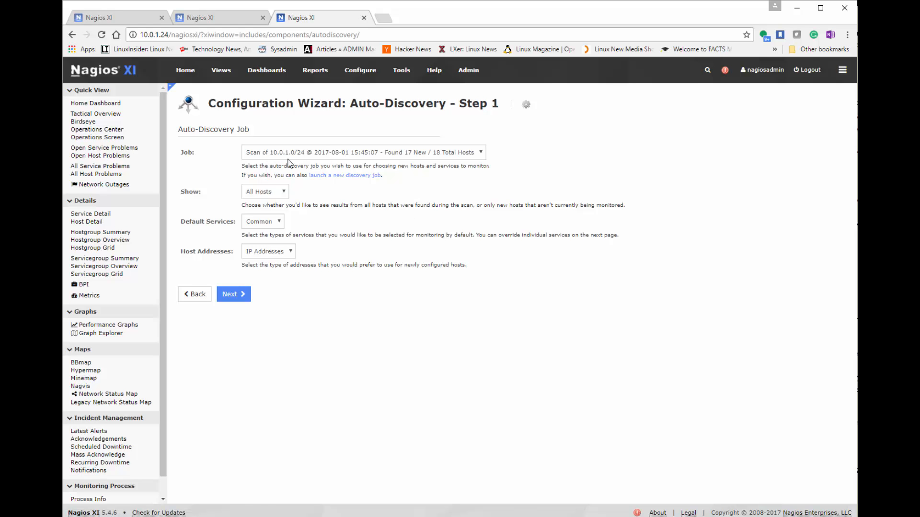
{"action": "left_click", "coordinate": [248, 297]}
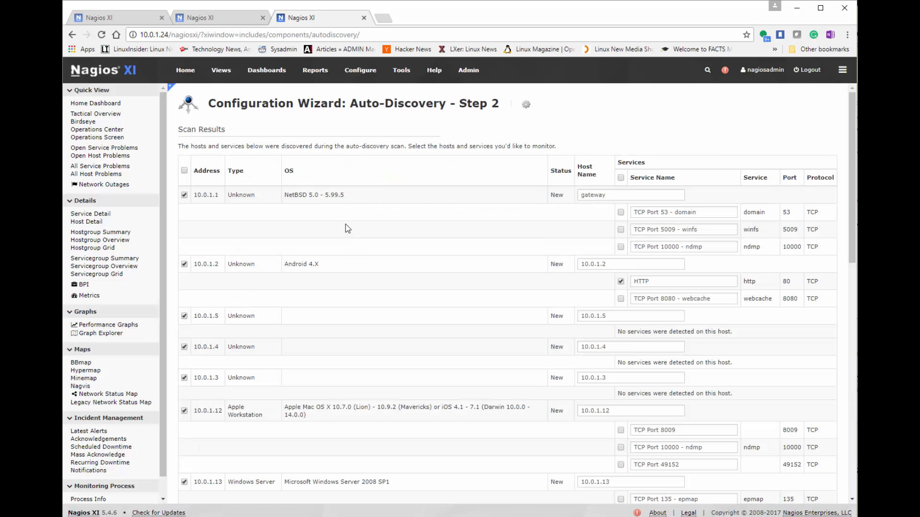
Review the scan results, examining each discovered host's address, type, operating system, status and detected services.
{"action": "scroll", "coordinate": [346, 224], "scroll_direction": "down", "scroll_amount": 5}
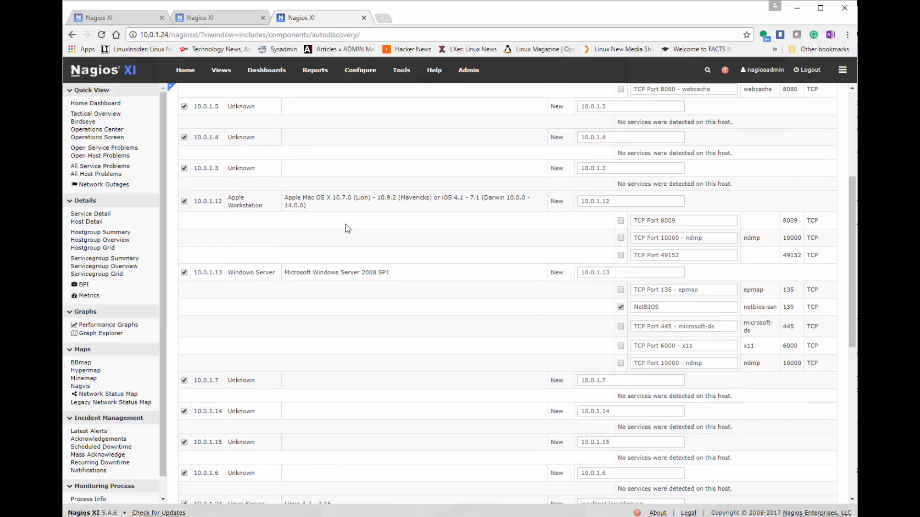
{"action": "scroll", "coordinate": [346, 224], "scroll_direction": "down", "scroll_amount": 6}
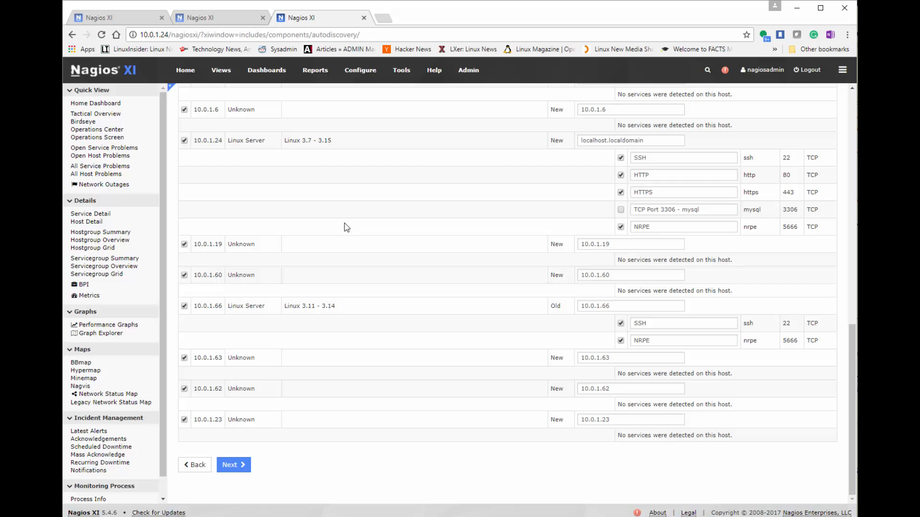
{"action": "scroll", "coordinate": [347, 226], "scroll_direction": "up", "scroll_amount": 11}
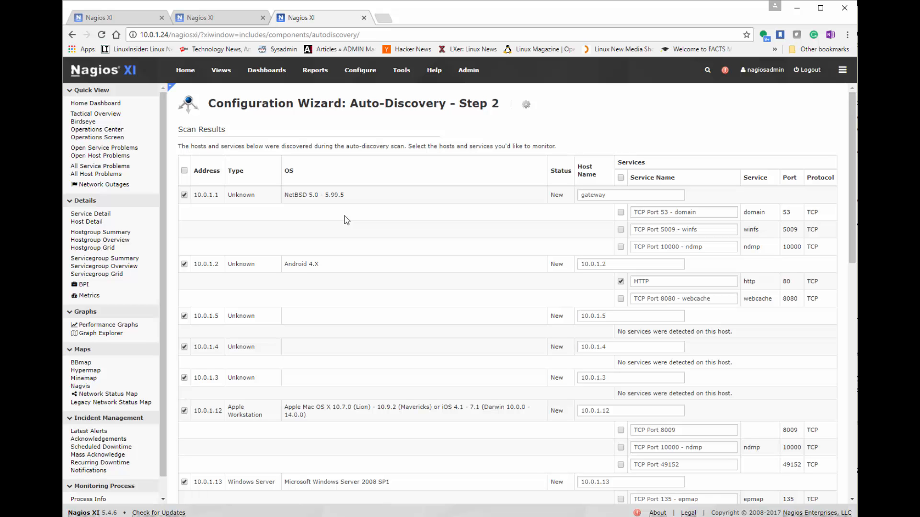
{"action": "right_click", "coordinate": [167, 283]}
{"action": "left_click", "coordinate": [782, 149]}
{"action": "scroll", "coordinate": [674, 242], "scroll_direction": "down", "scroll_amount": 7}
{"action": "scroll", "coordinate": [674, 242], "scroll_direction": "down", "scroll_amount": 6}
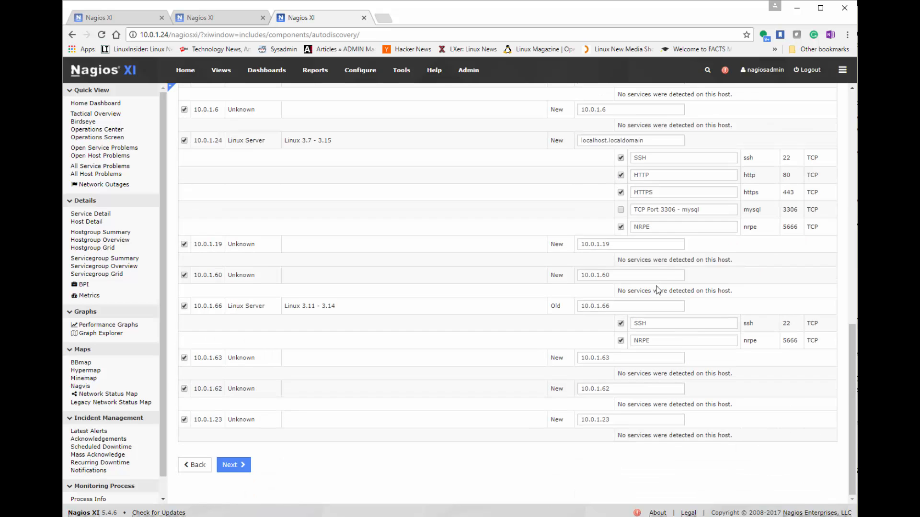
{"action": "scroll", "coordinate": [312, 455], "scroll_direction": "up", "scroll_amount": 12}
{"action": "scroll", "coordinate": [310, 395], "scroll_direction": "up", "scroll_amount": 1}
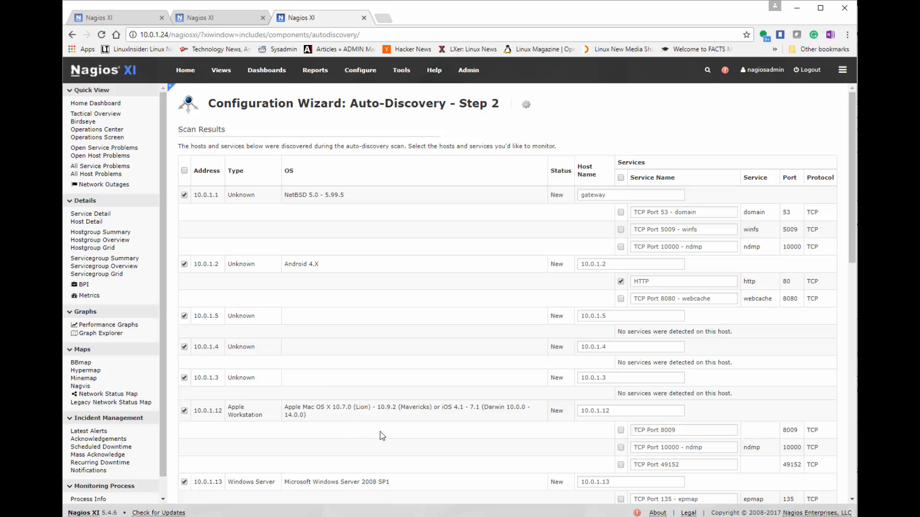
{"action": "scroll", "coordinate": [381, 432], "scroll_direction": "down", "scroll_amount": 4}
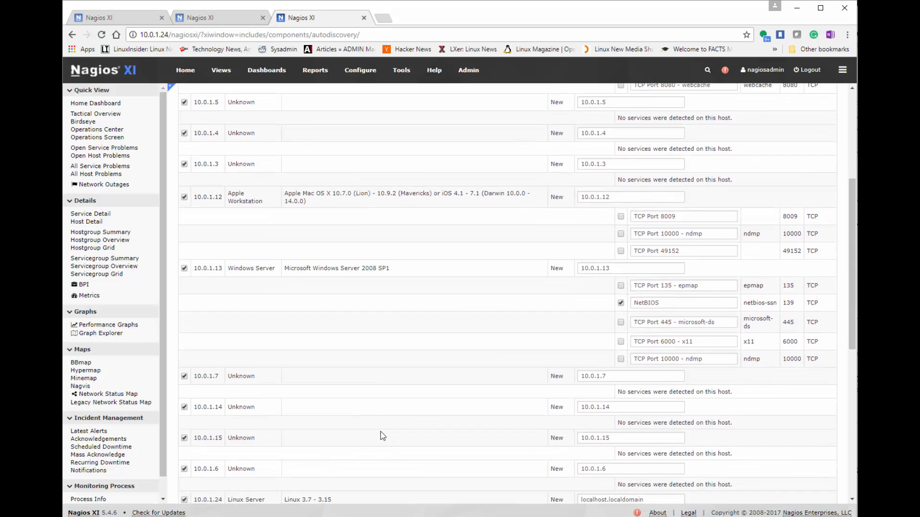
{"action": "scroll", "coordinate": [380, 432], "scroll_direction": "down", "scroll_amount": 2}
{"action": "scroll", "coordinate": [372, 435], "scroll_direction": "down", "scroll_amount": 1}
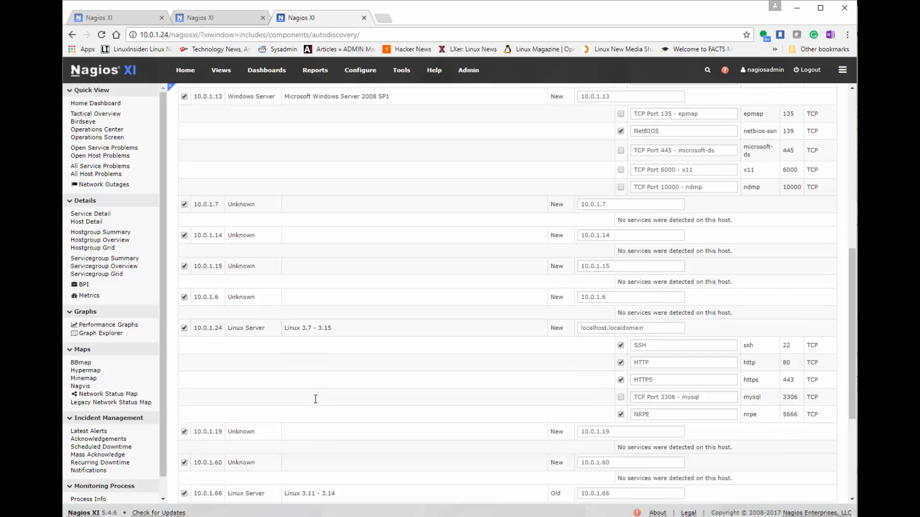
{"action": "scroll", "coordinate": [315, 399], "scroll_direction": "up", "scroll_amount": 7}
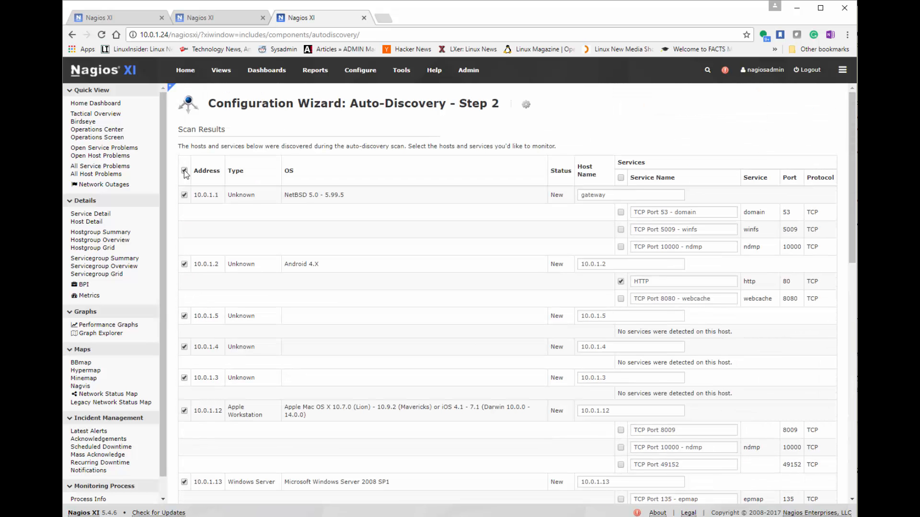
Select only hosts 10.0.1.1, 10.0.1.2, 10.0.1.12, 10.0.1.13 and 10.0.1.24 for monitoring and continue to the monitoring settings.
{"action": "left_click", "coordinate": [184, 195]}
{"action": "left_click", "coordinate": [184, 264]}
{"action": "left_click", "coordinate": [184, 410]}
{"action": "left_click", "coordinate": [184, 482]}
{"action": "scroll", "coordinate": [429, 462], "scroll_direction": "down", "scroll_amount": 2}
{"action": "scroll", "coordinate": [430, 462], "scroll_direction": "down", "scroll_amount": 6}
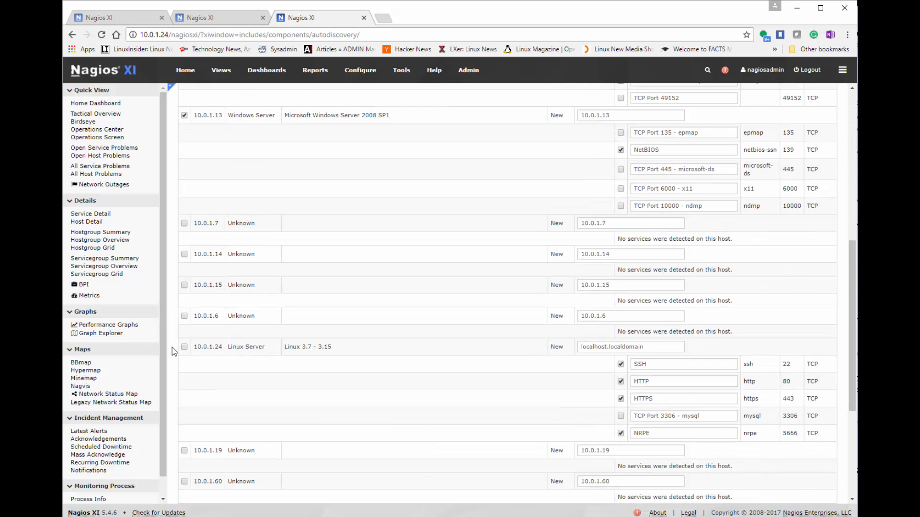
{"action": "scroll", "coordinate": [307, 381], "scroll_direction": "down", "scroll_amount": 4}
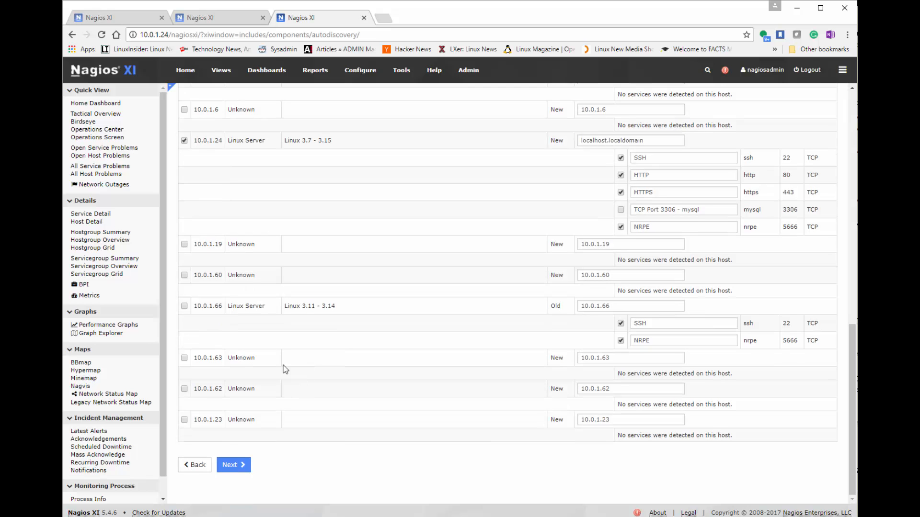
{"action": "left_click", "coordinate": [233, 465]}
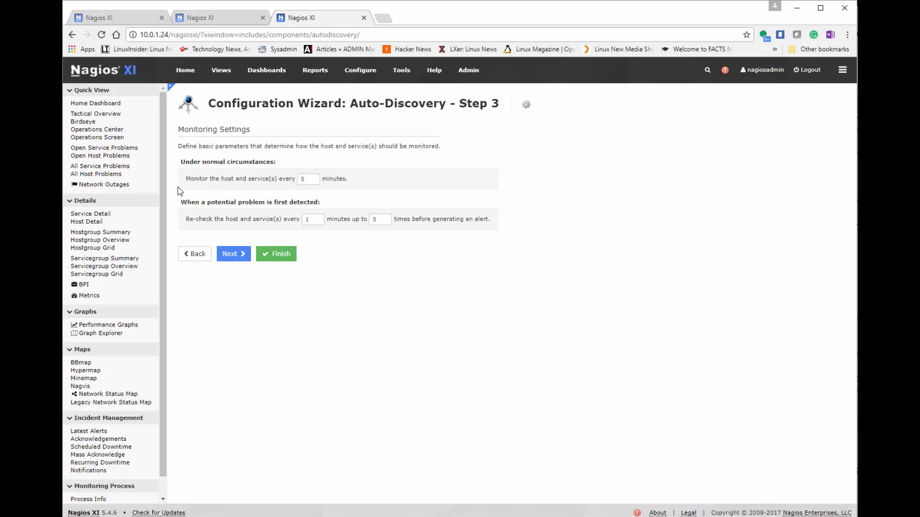
Accept 5-minute checks with 1-minute re-checks up to 5 times, and choose not to send any notifications.
{"action": "left_click", "coordinate": [242, 257]}
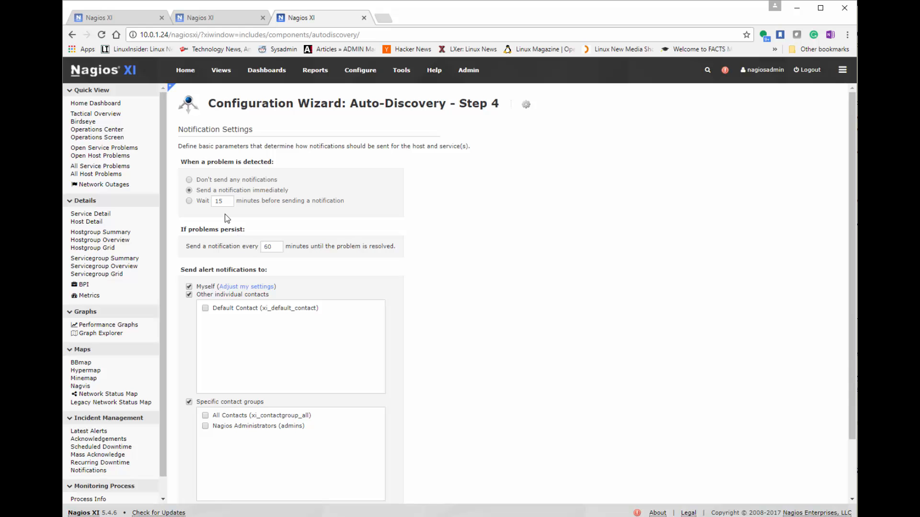
{"action": "left_click", "coordinate": [190, 180]}
{"action": "scroll", "coordinate": [412, 268], "scroll_direction": "down", "scroll_amount": 2}
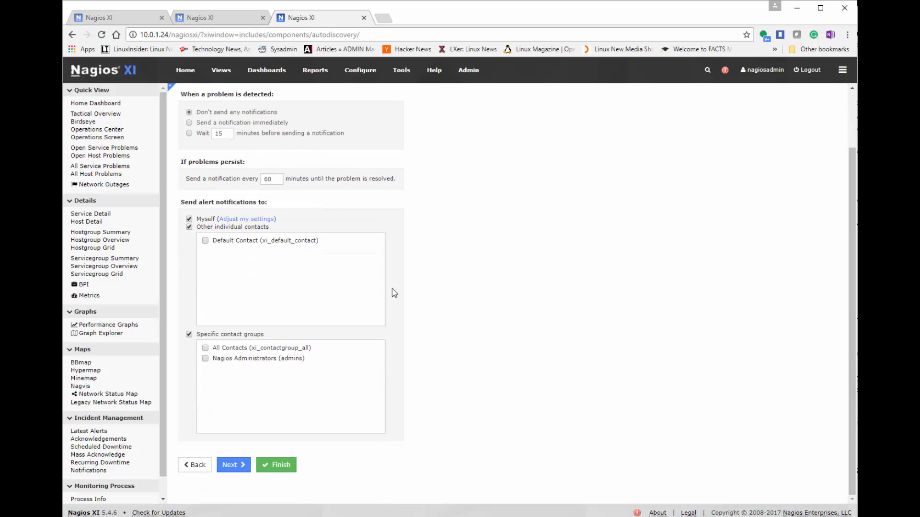
{"action": "left_click", "coordinate": [234, 464]}
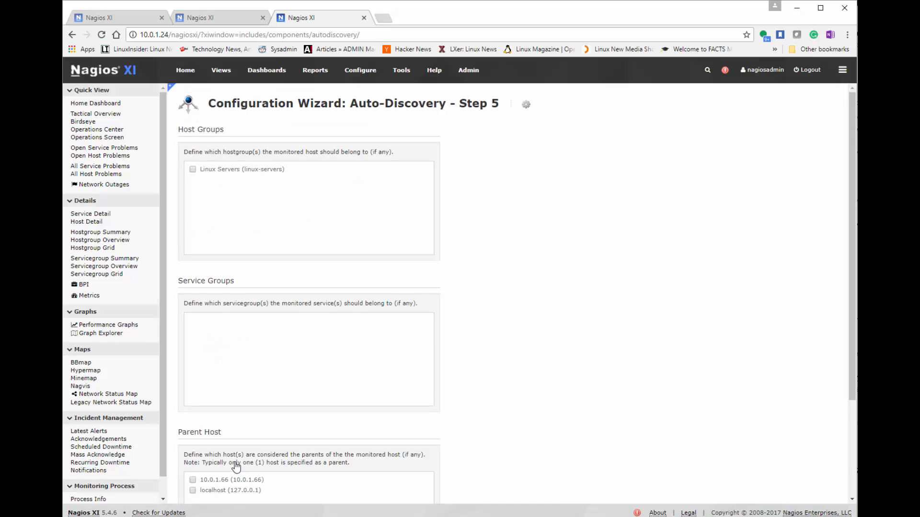
Leave the host groups, service groups and parent host unassigned, and apply the auto-discovery configuration.
{"action": "scroll", "coordinate": [245, 422], "scroll_direction": "down", "scroll_amount": 3}
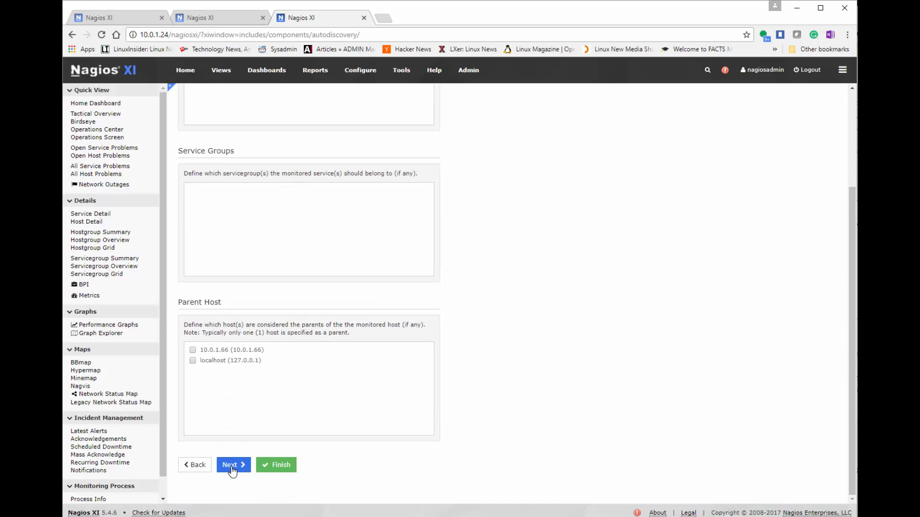
{"action": "scroll", "coordinate": [232, 471], "scroll_direction": "up", "scroll_amount": 3}
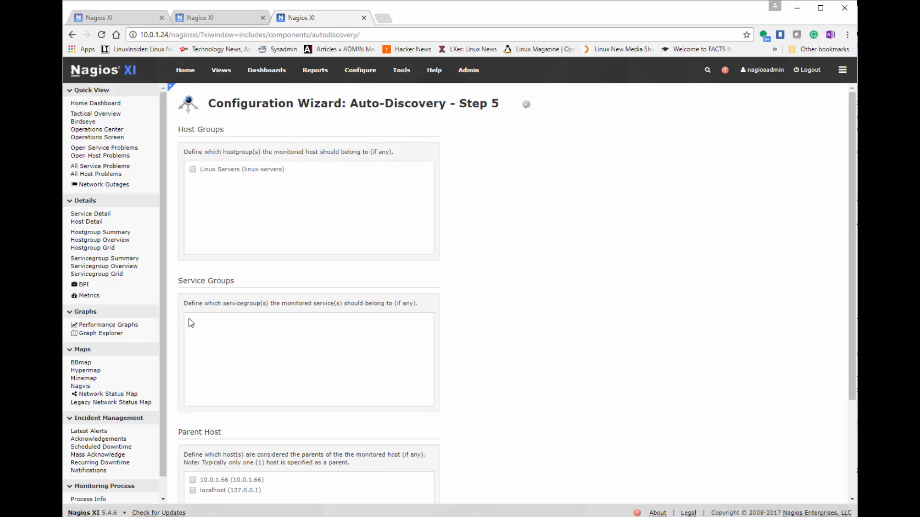
{"action": "scroll", "coordinate": [198, 352], "scroll_direction": "down", "scroll_amount": 3}
{"action": "left_click", "coordinate": [232, 468]}
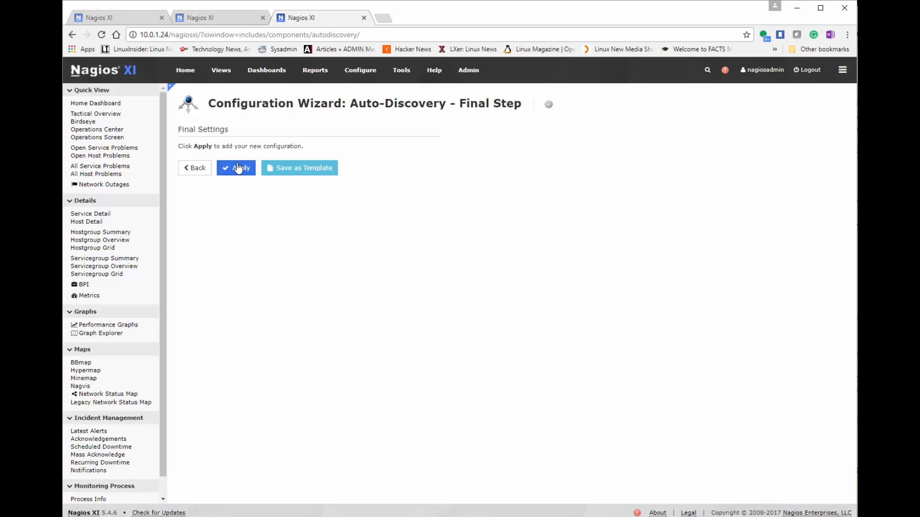
{"action": "left_click", "coordinate": [238, 168]}
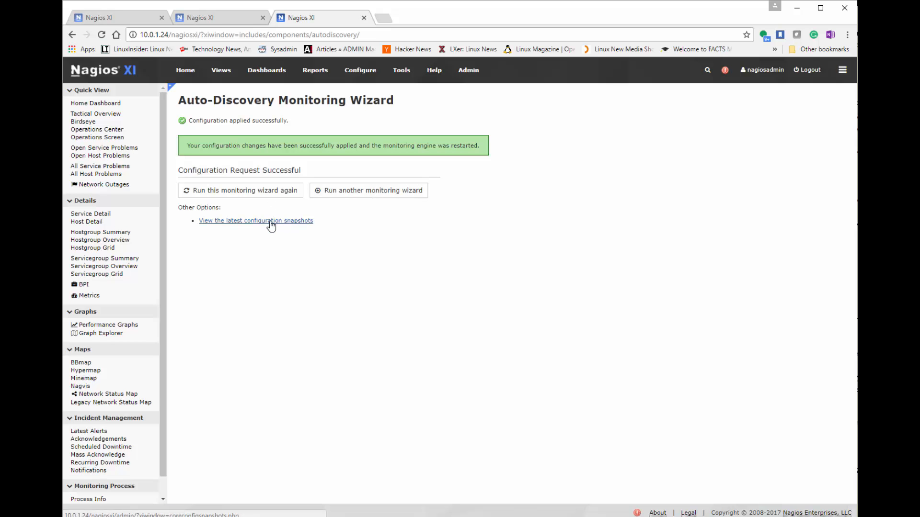
Open the list of the latest configuration snapshots.
{"action": "left_click", "coordinate": [271, 222]}
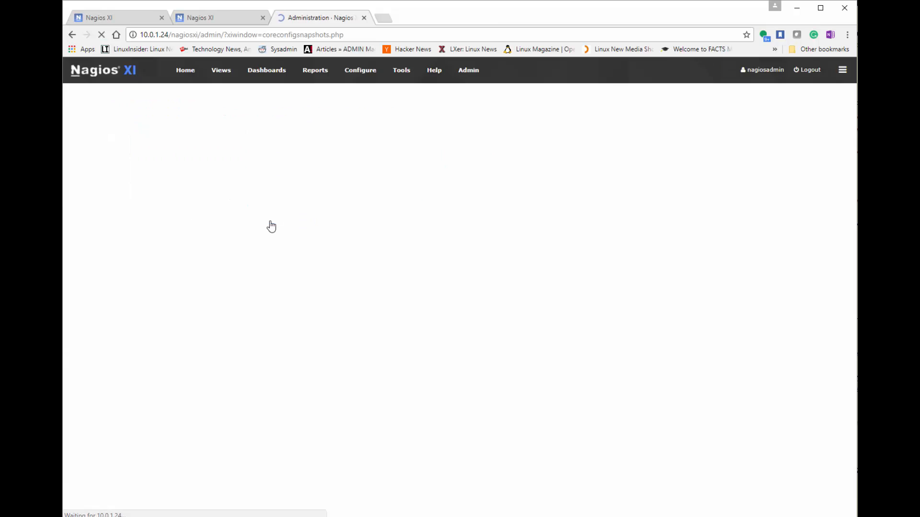